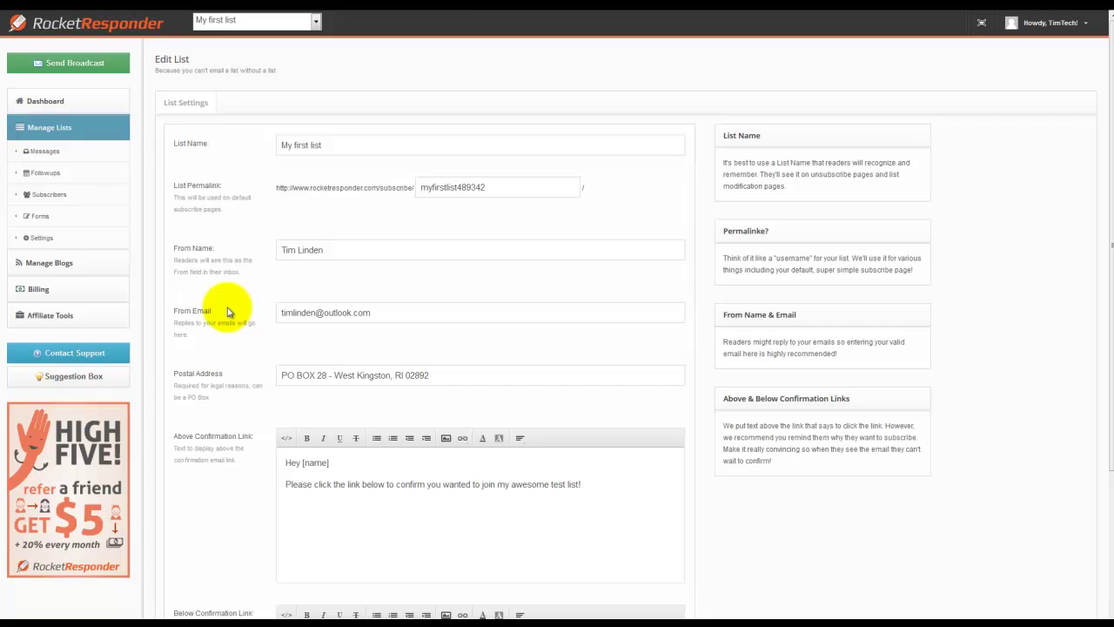
- Create a new followup with Day To Send 1 and subject 'Welcome to my list! Wahoooo!'
click(88, 181)
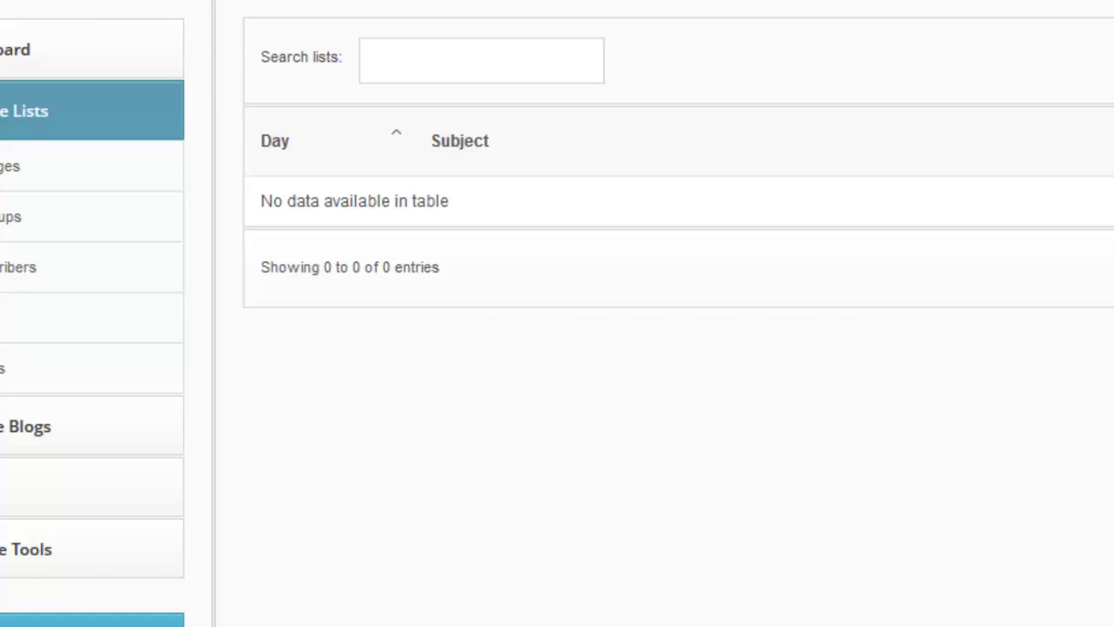
click(948, 169)
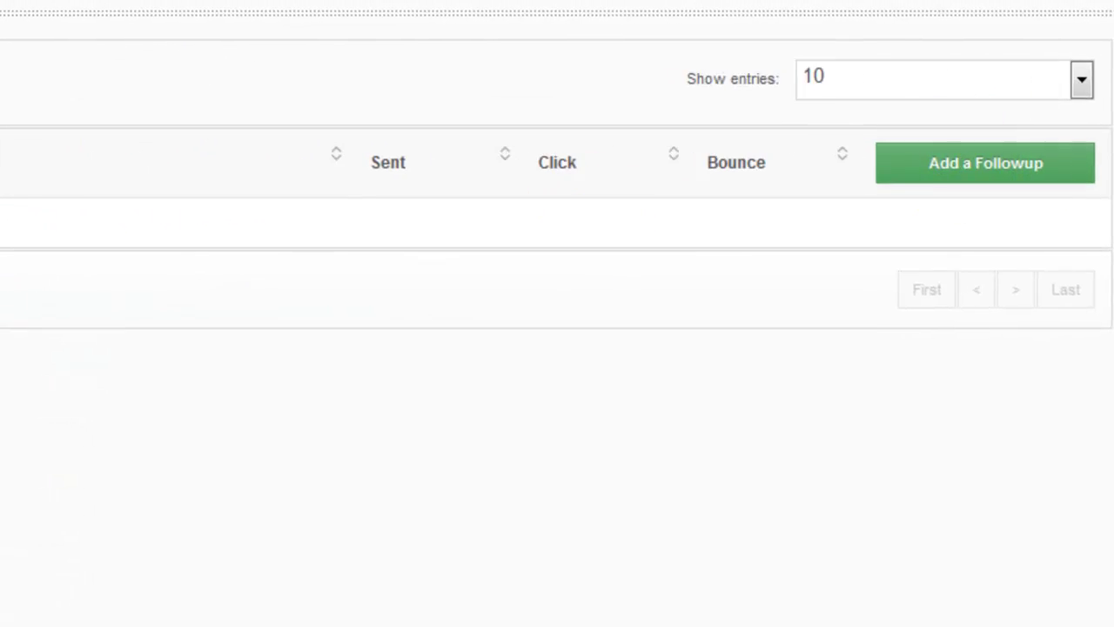
click(310, 104)
text(1)
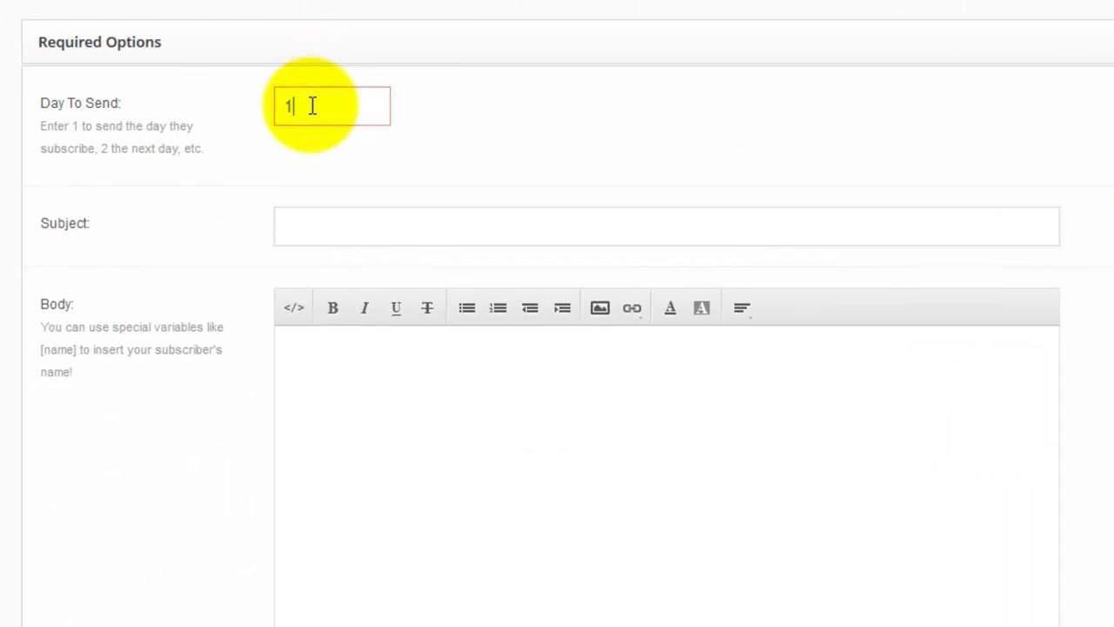
click(383, 228)
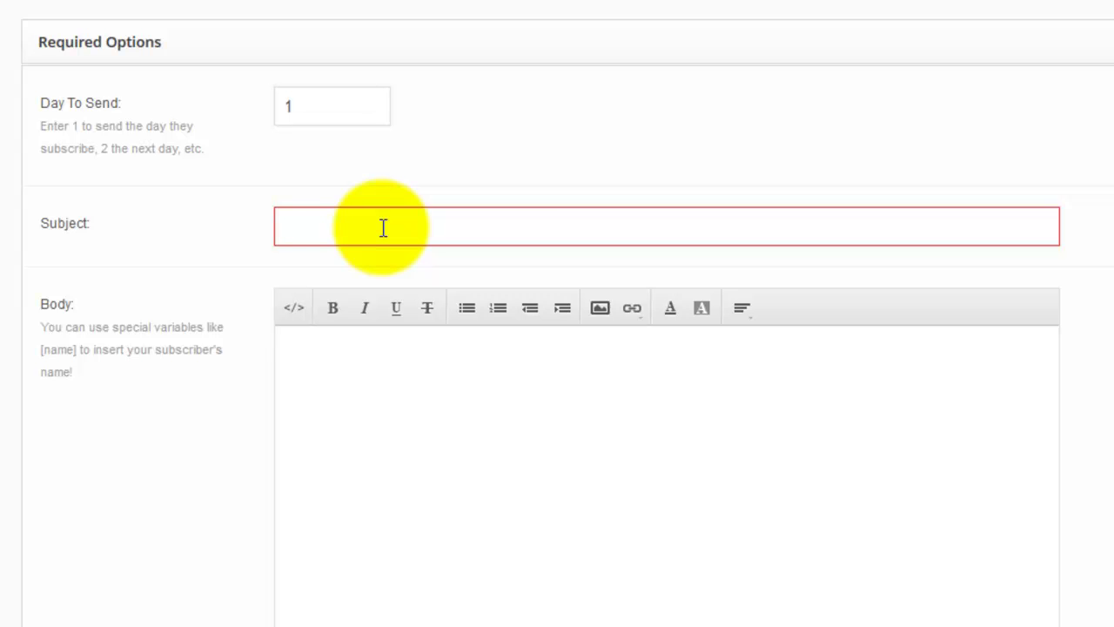
text(Welcome )
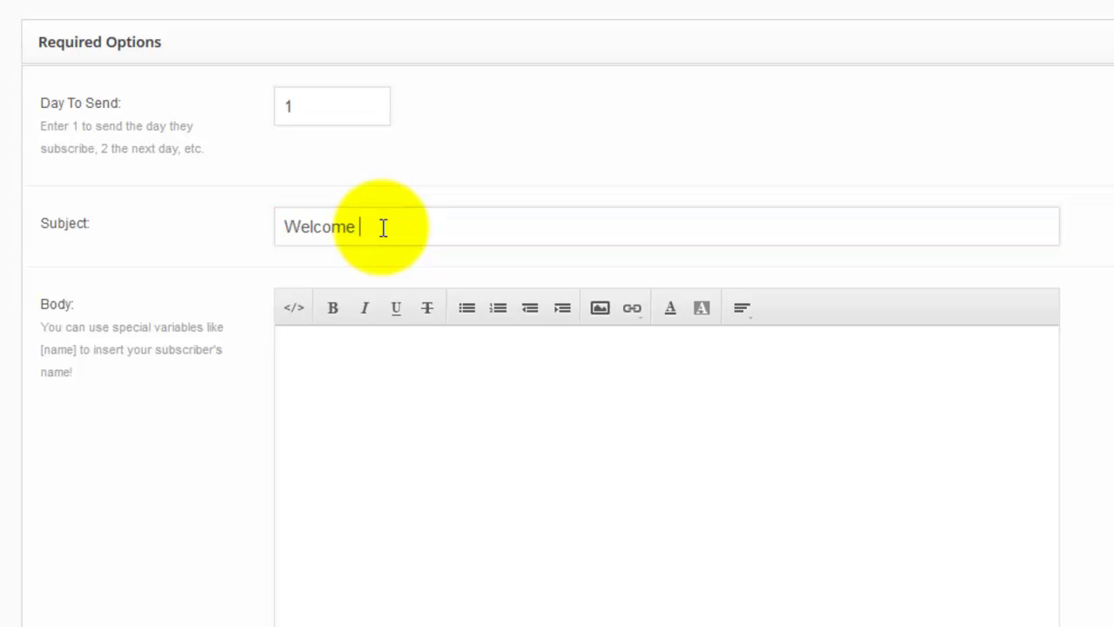
text(to my list! Wahoooo!)
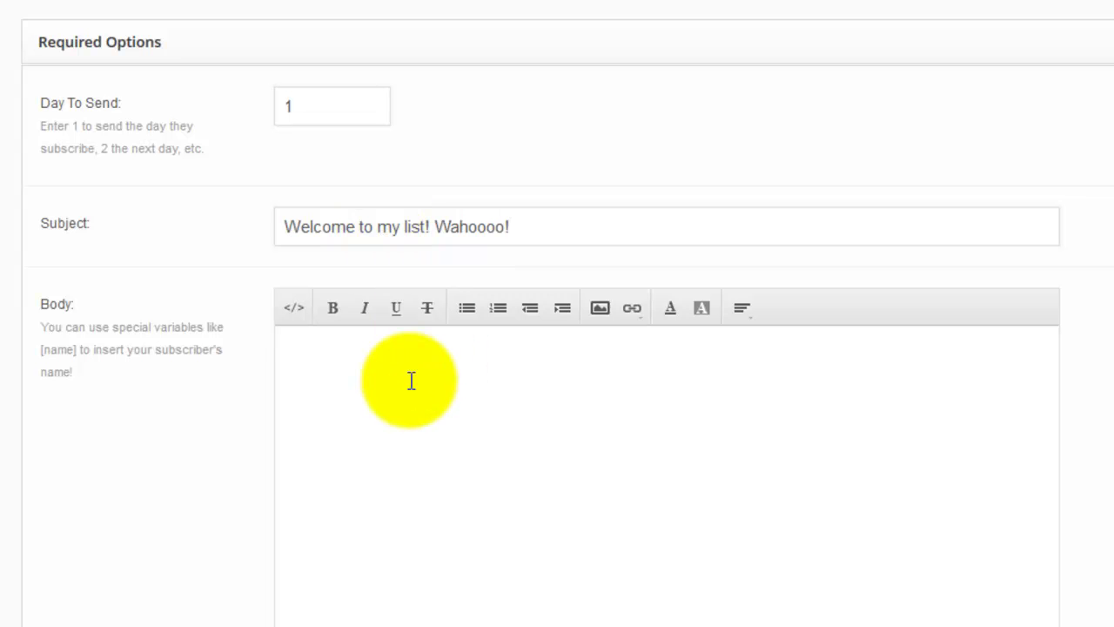
double_click(276, 107)
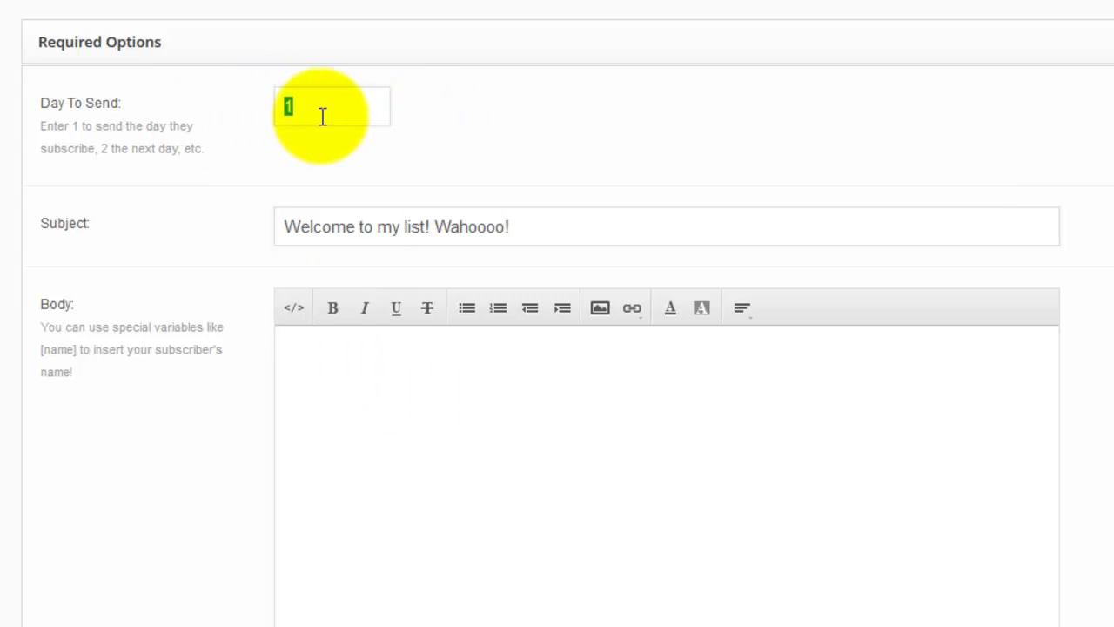
- Re-enter day 1, then begin the body with 'Hey [name]' and a thanks-for-confirming line pointing to Twitter
text(1)
click(323, 340)
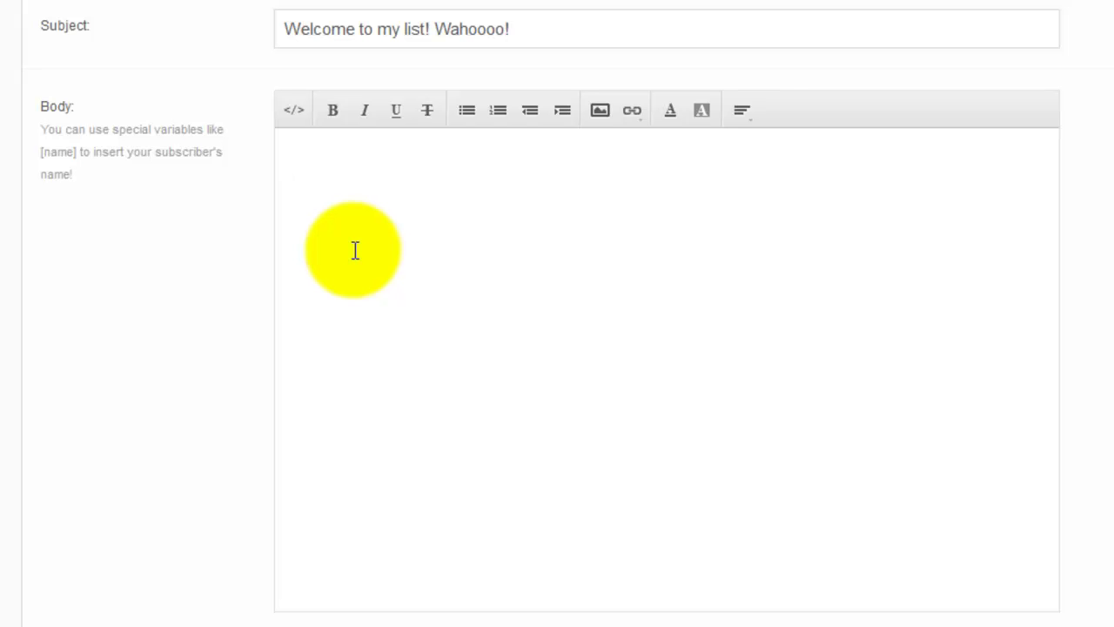
text(Hey [name])
key(Return)
key(Return)
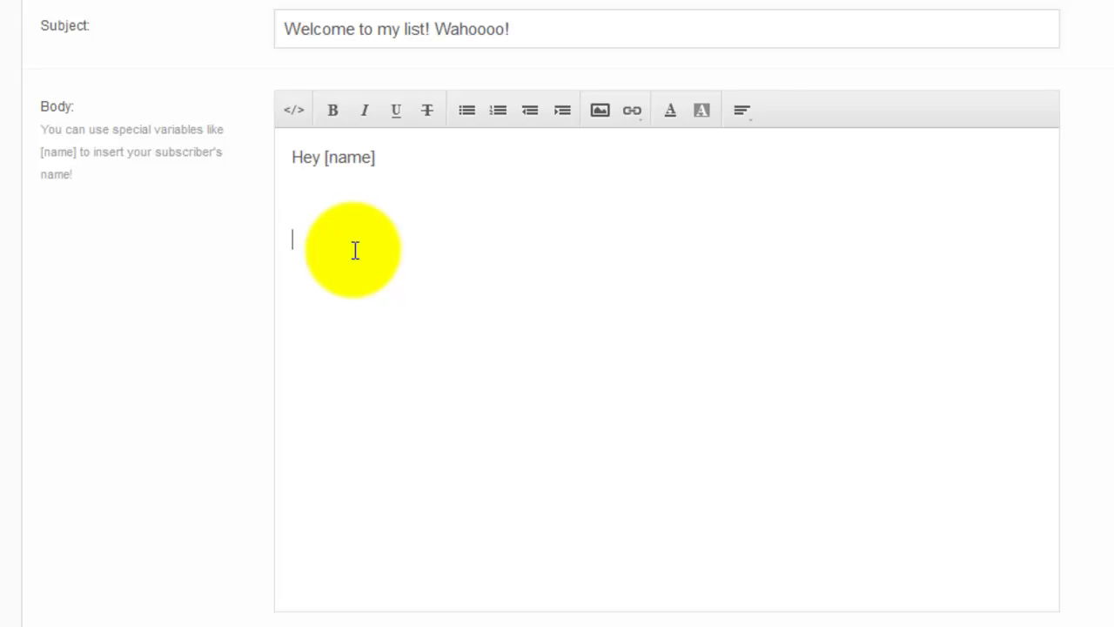
key(BackSpace)
text(Thank you for confirm,i)
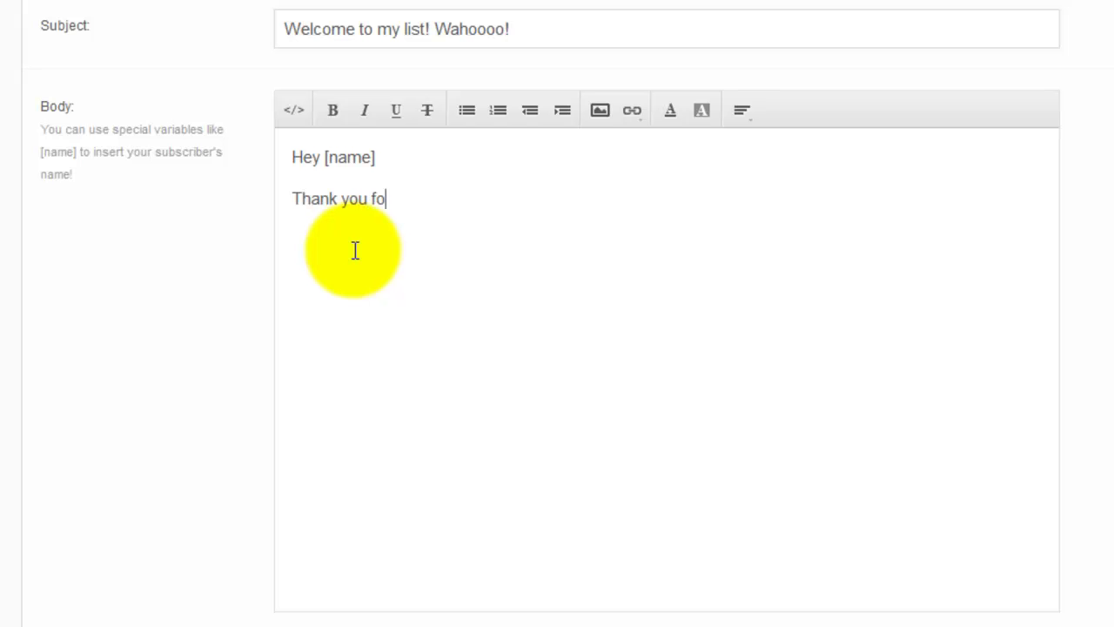
key(BackSpace)
key(BackSpace)
text(ing)
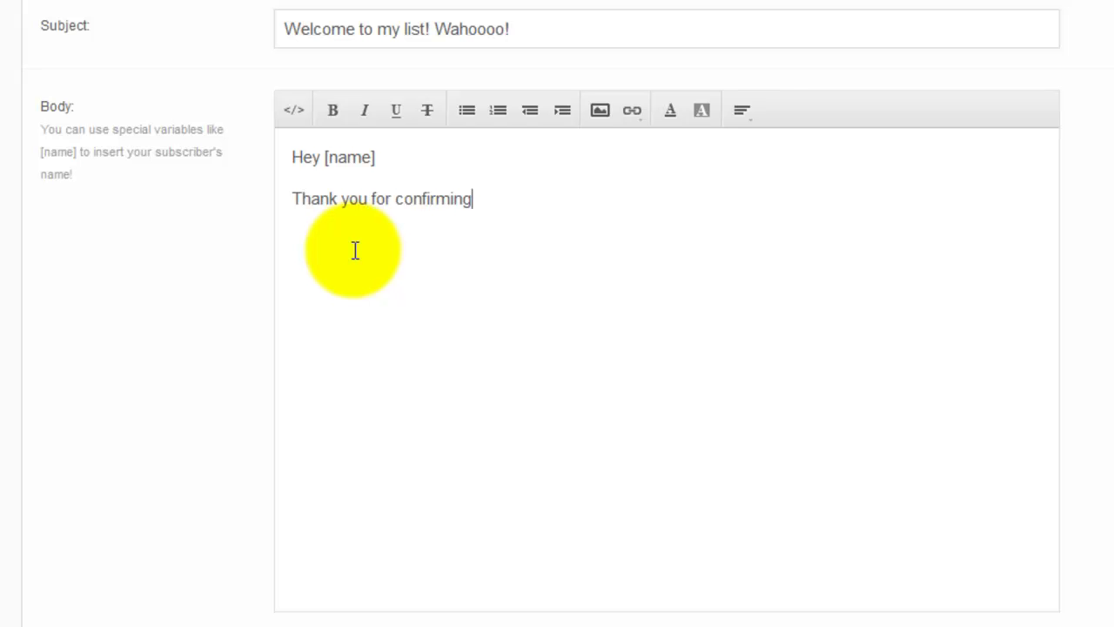
text(, you're the best! )
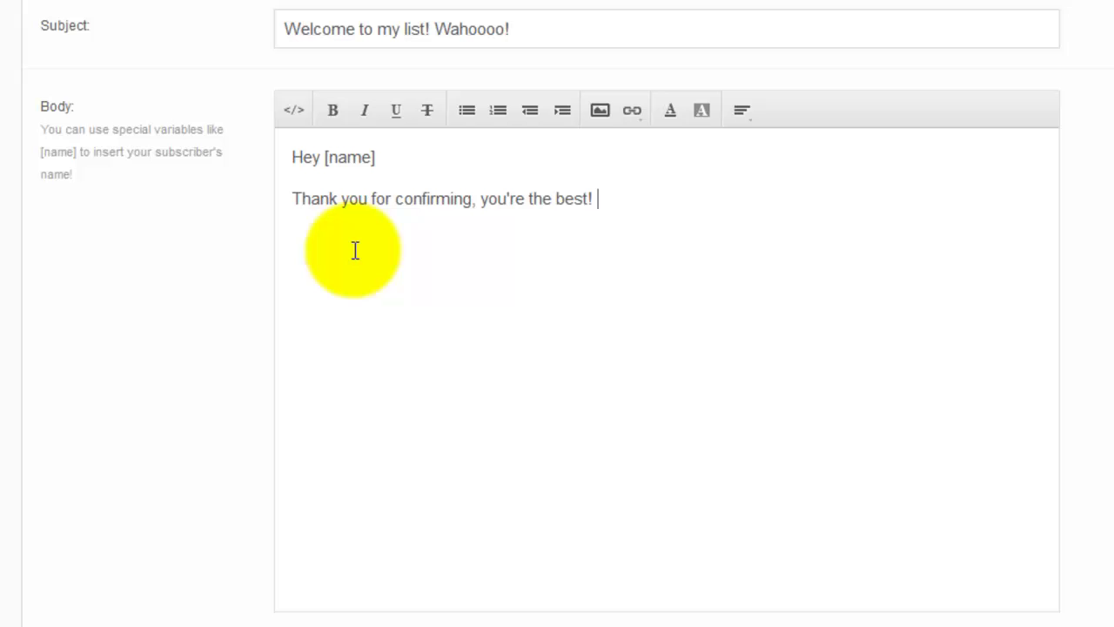
text(Find me on Twitter:)
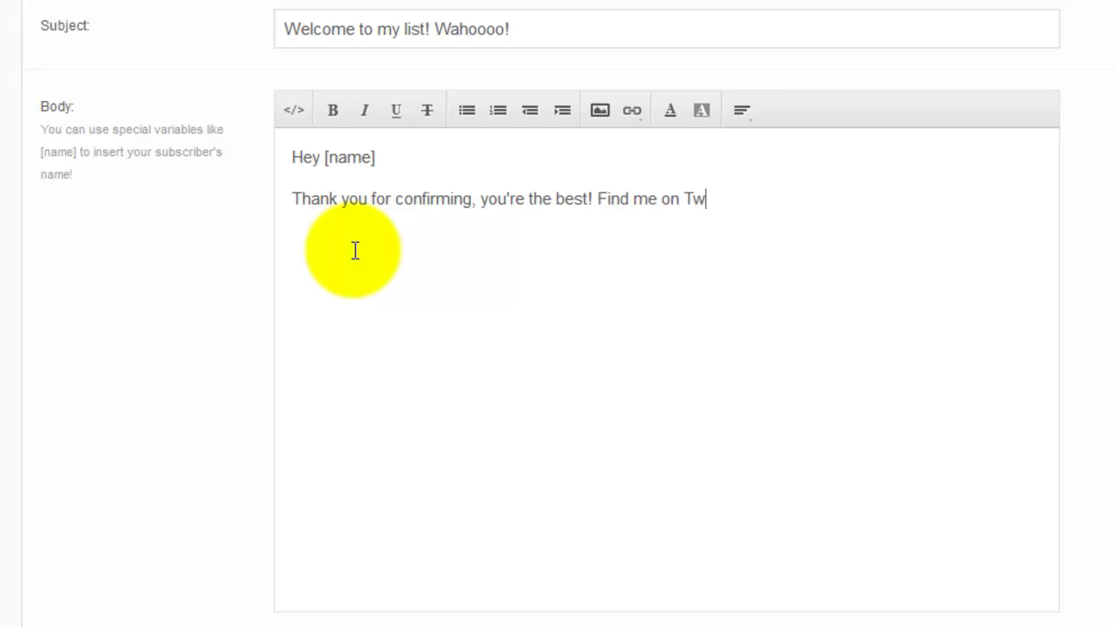
- Add the linked Twitter profile URL, the follow-back request and a first-name signature
key(Return)
text(http:)
text(//twitter.com)
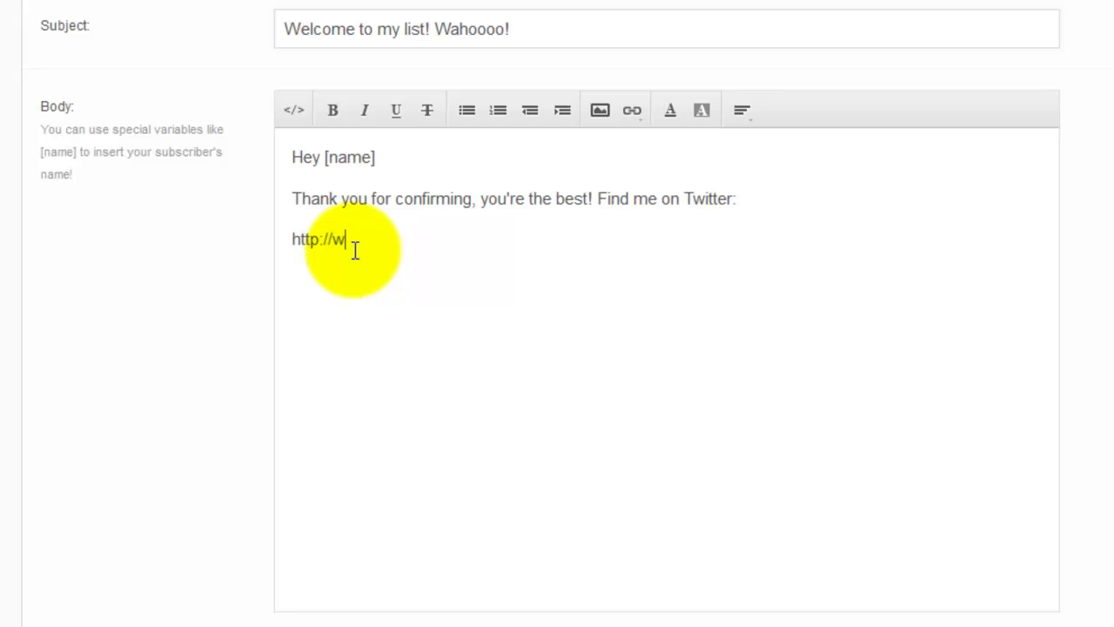
text(/timlinden)
key(Return)
text(After )
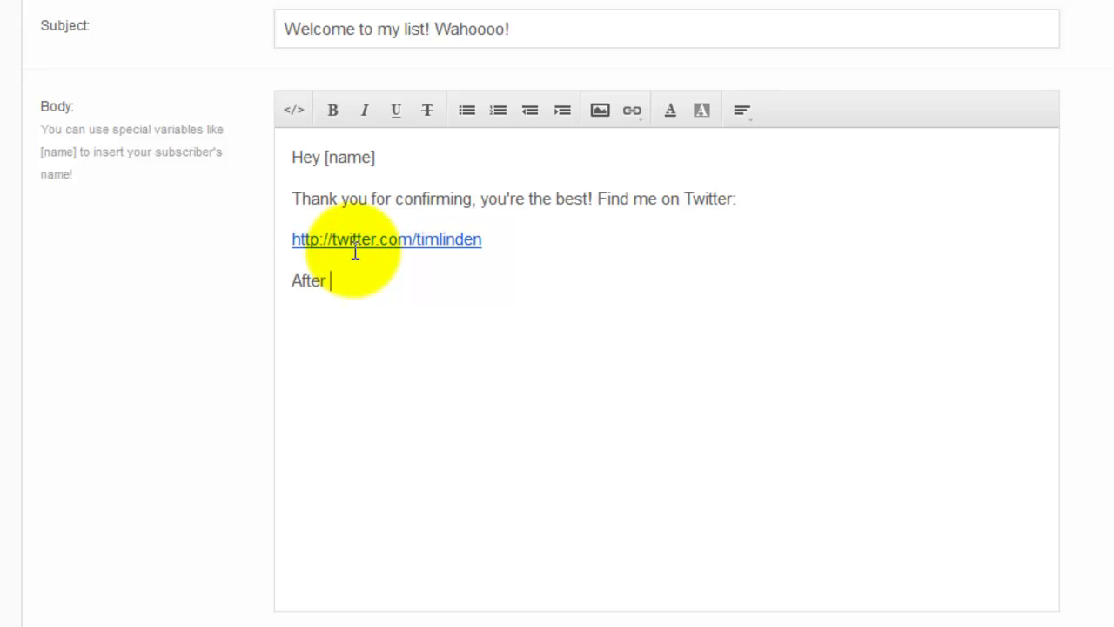
text(following me, rep)
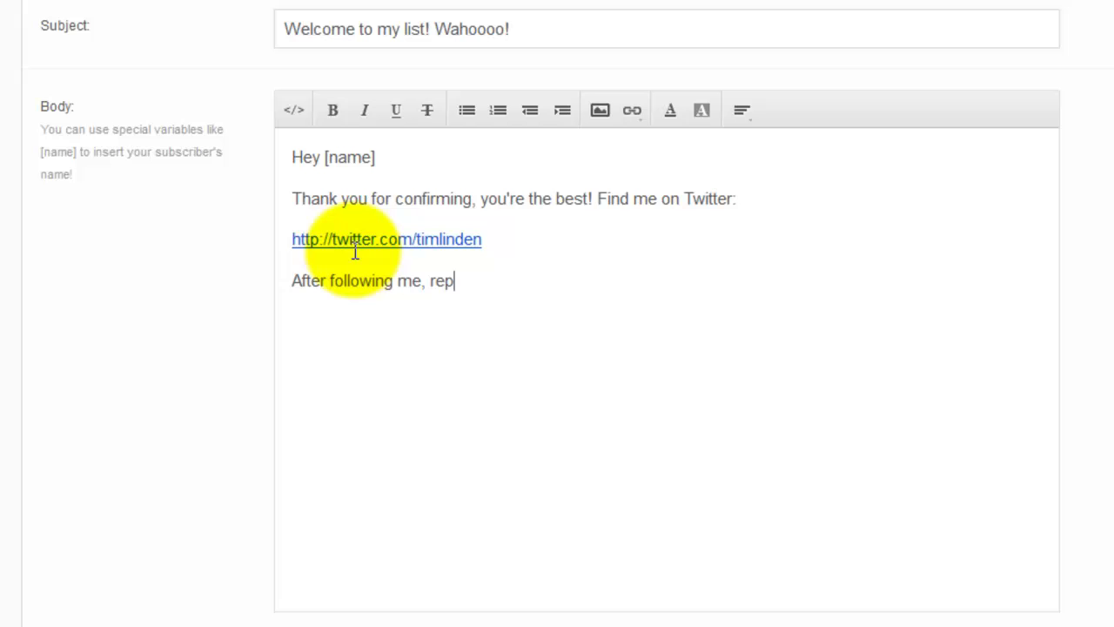
text(ly to this email and el)
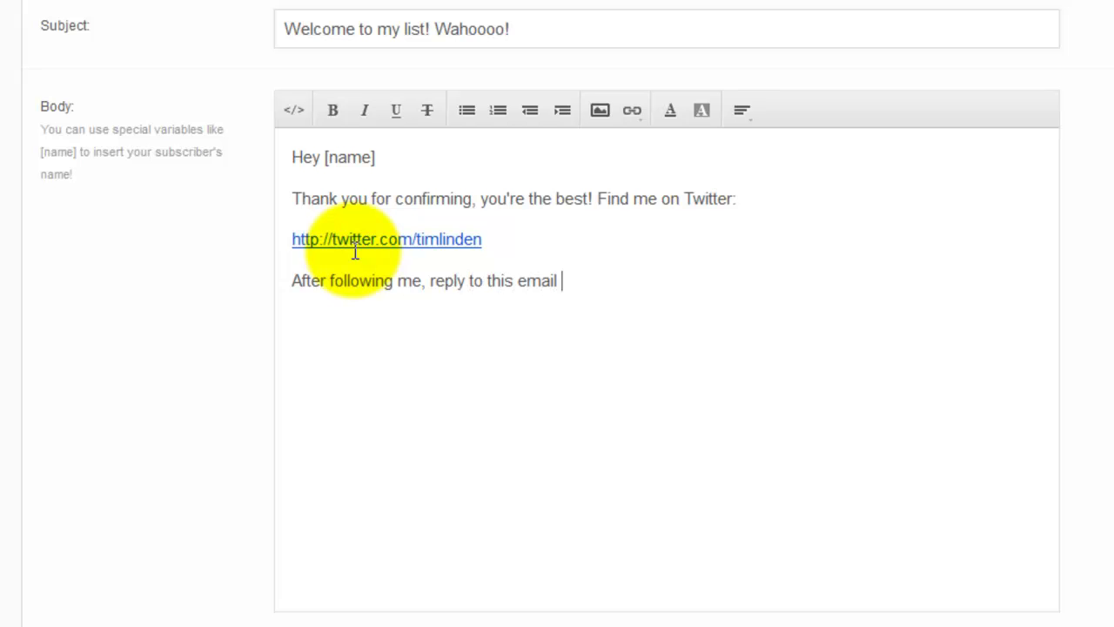
key(BackSpace)
key(BackSpace)
text(let me k)
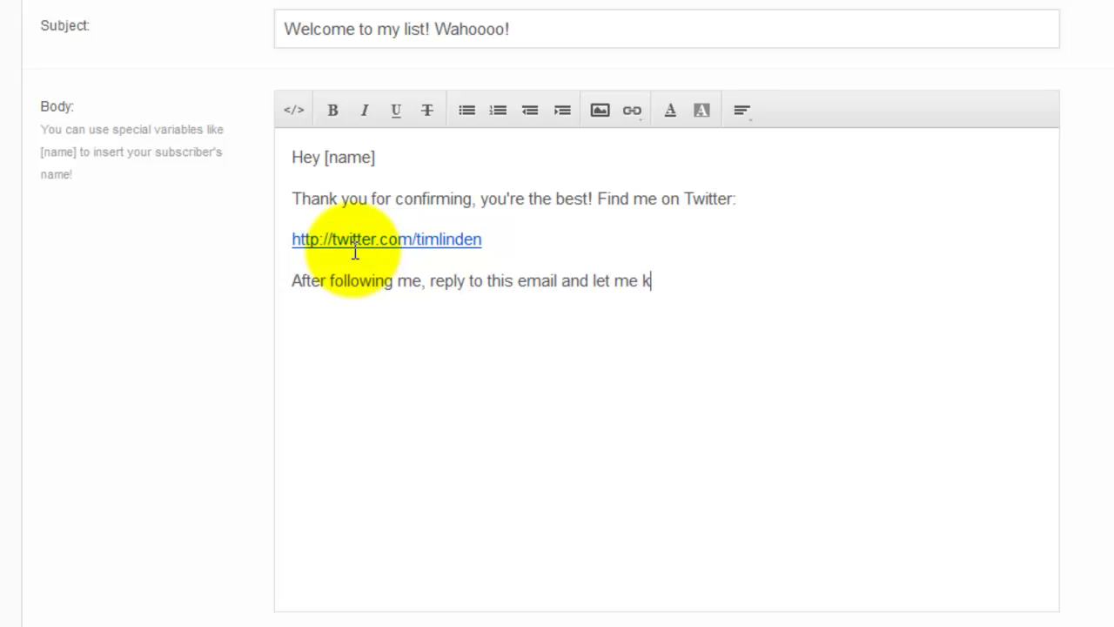
text(now, I'll follow you back!)
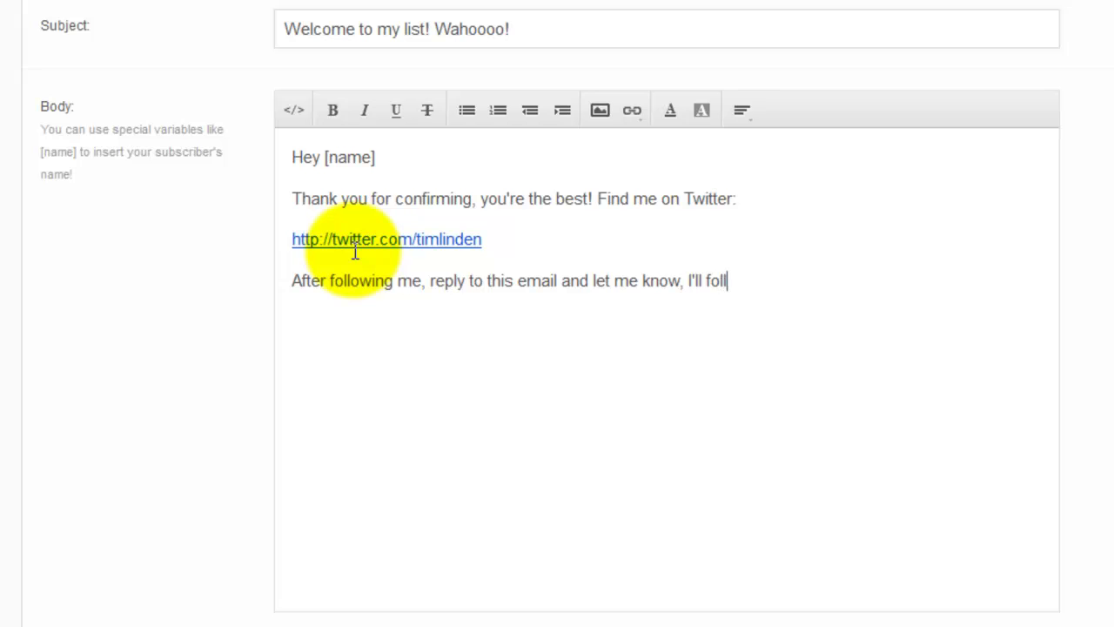
key(Return)
text(Tim)
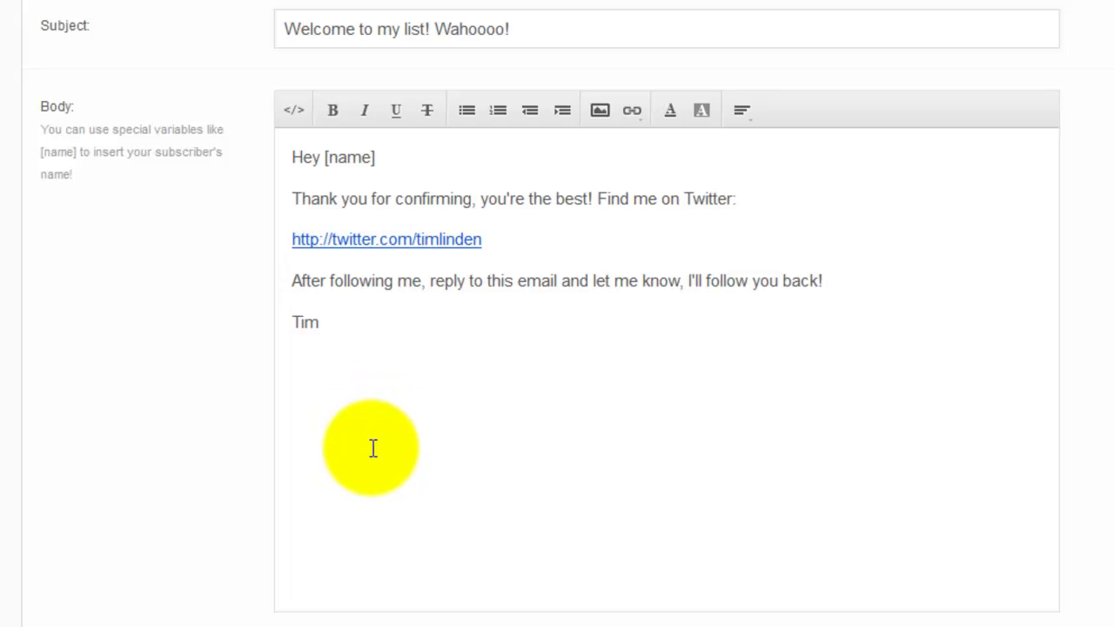
- Send a test preview to the tester's name and e-mail address, then dismiss the sent alert
scroll(374, 453, down, 3)
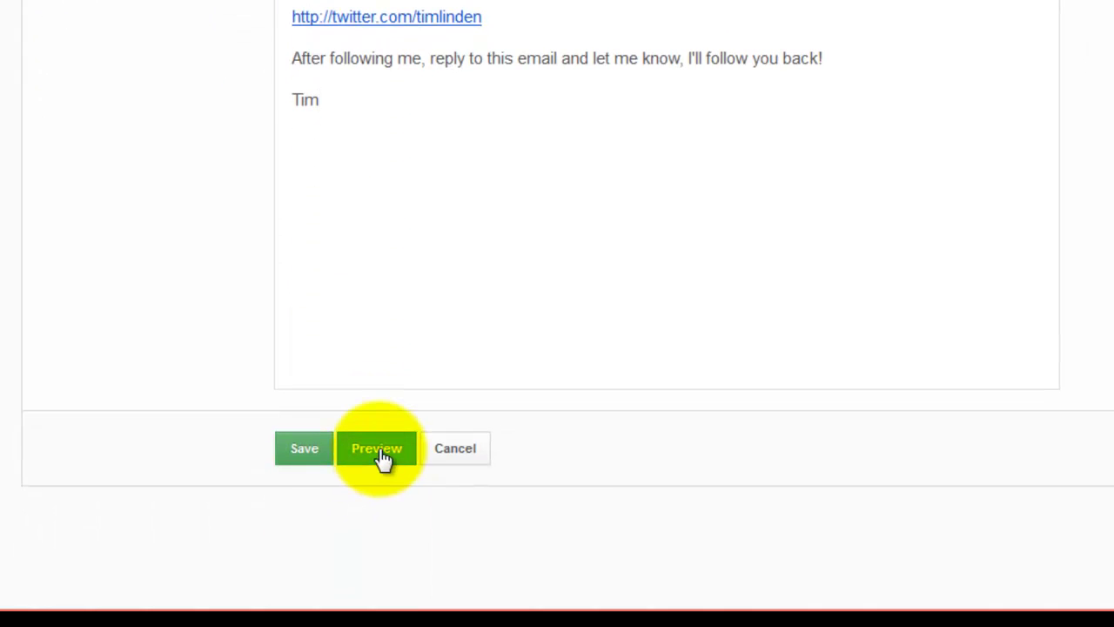
click(383, 458)
scroll(380, 455, down, 2)
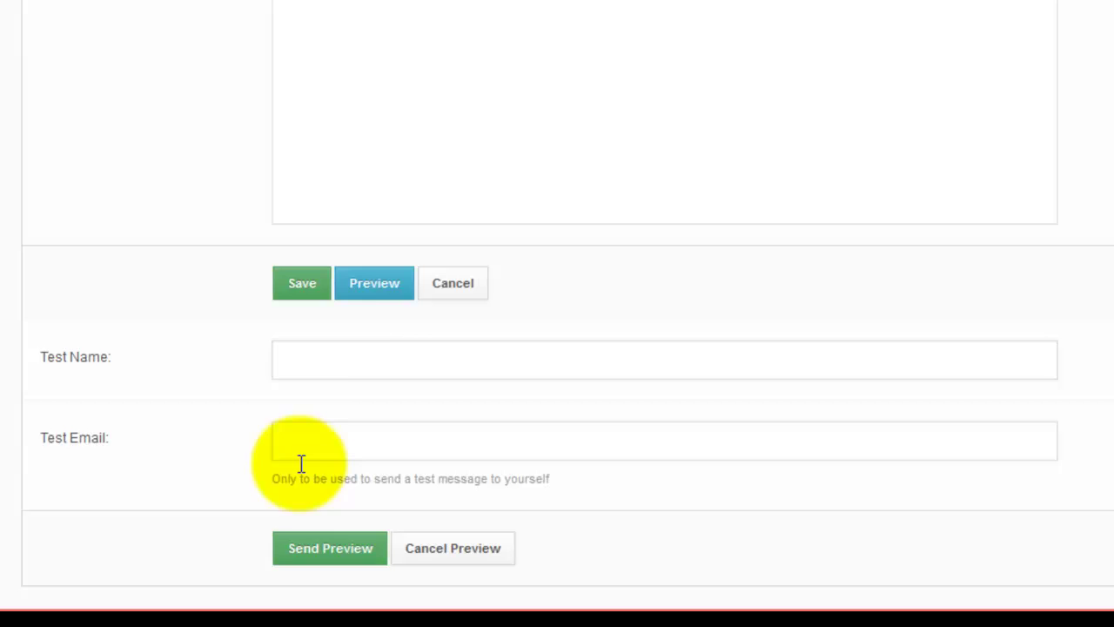
click(336, 367)
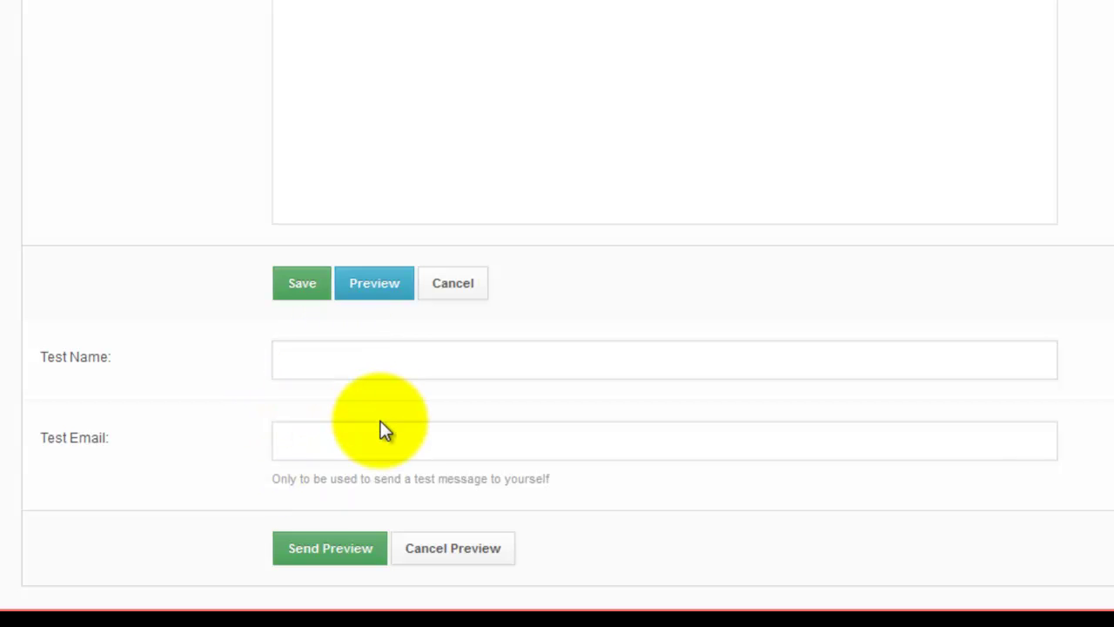
text(Tim)
click(380, 435)
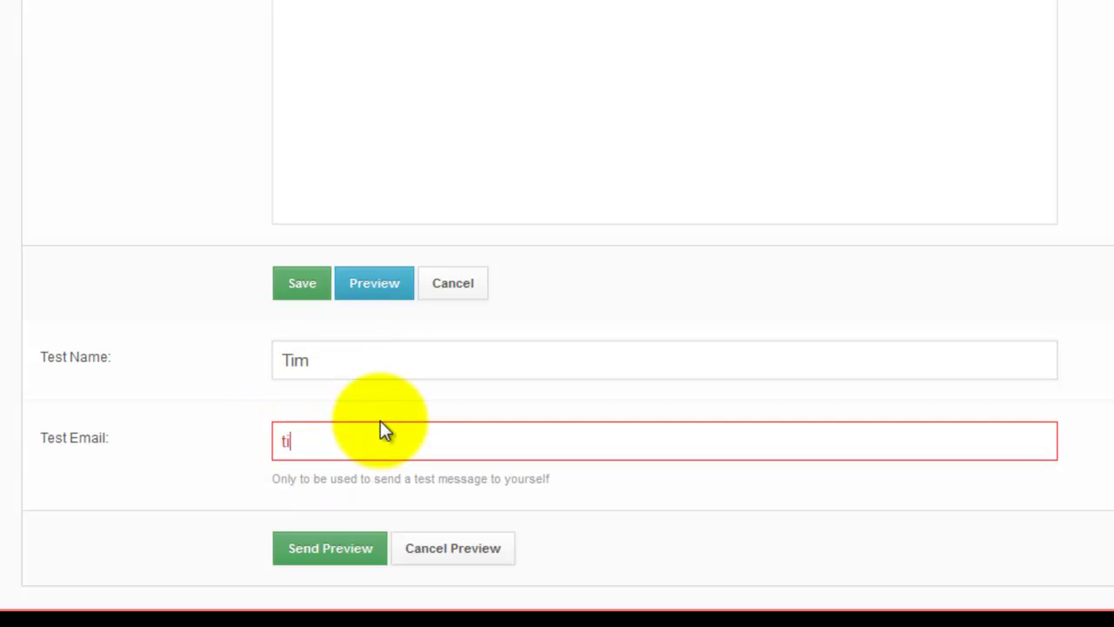
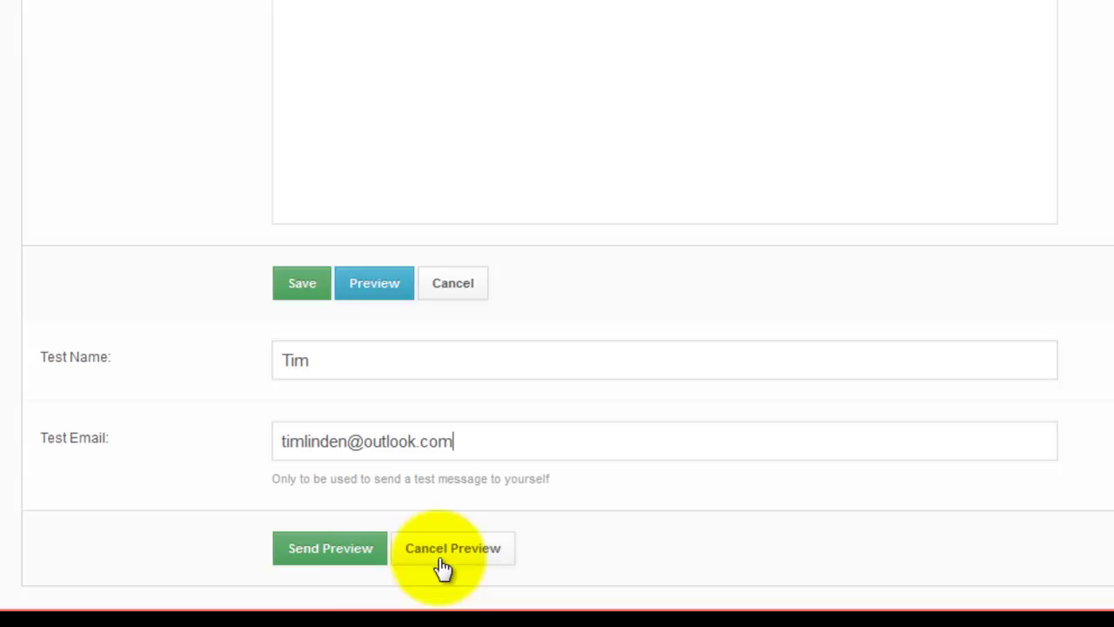
click(318, 565)
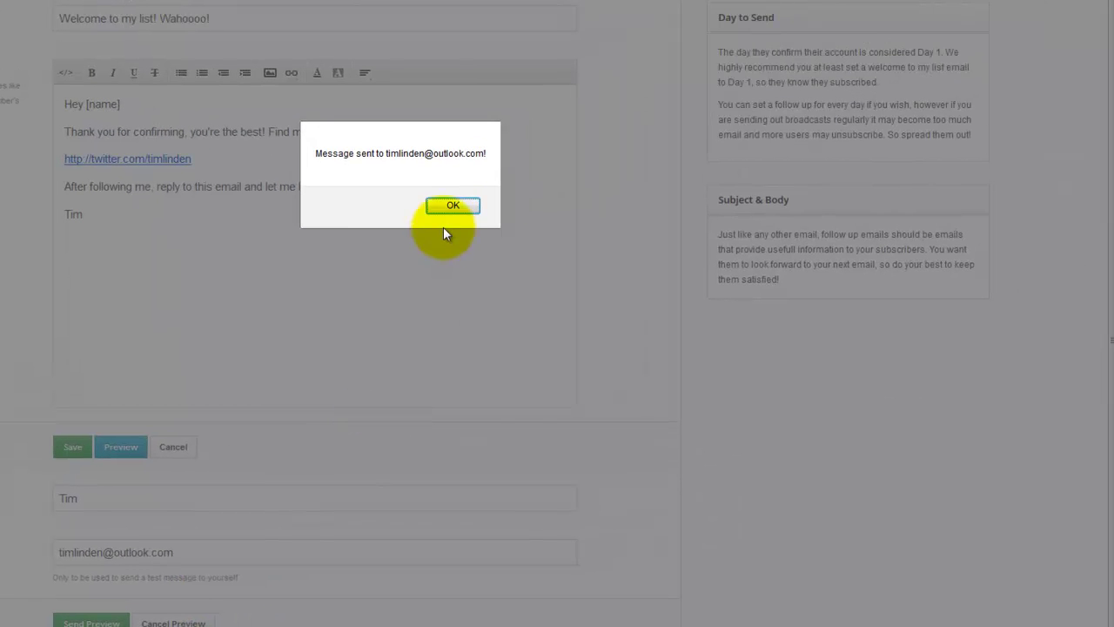
click(444, 211)
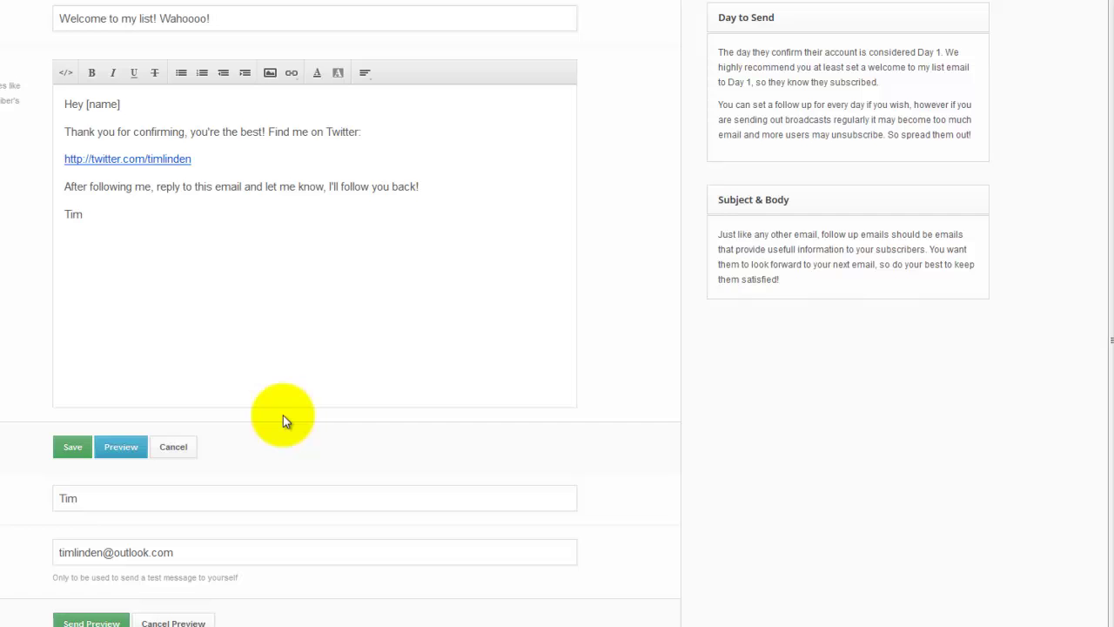
- Save the Day 1 welcome followup and begin a blank new followup
click(72, 449)
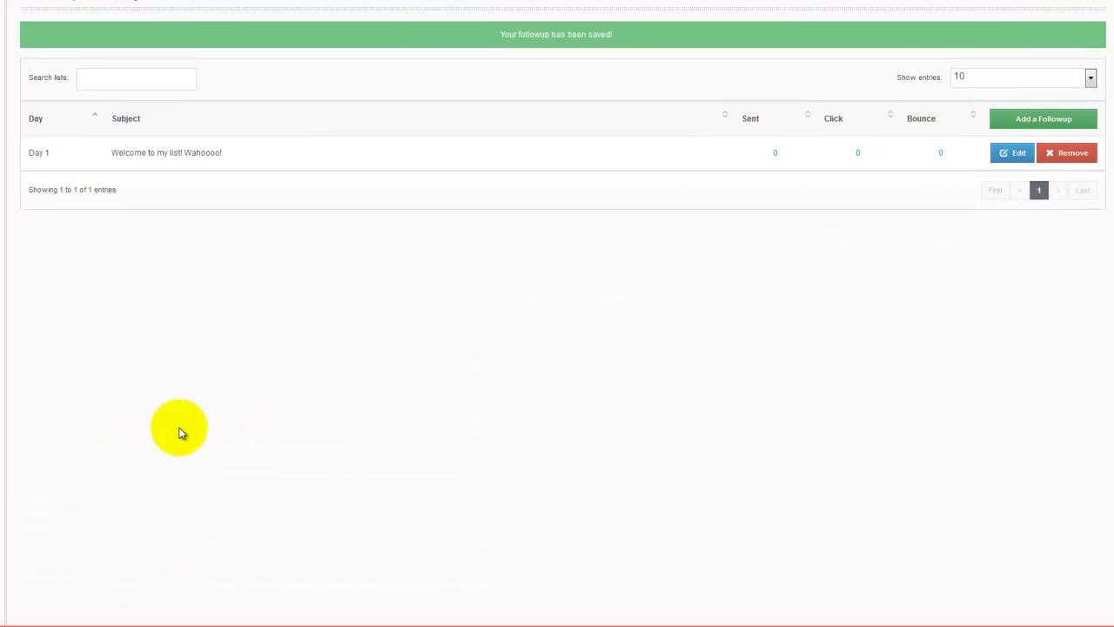
click(1036, 126)
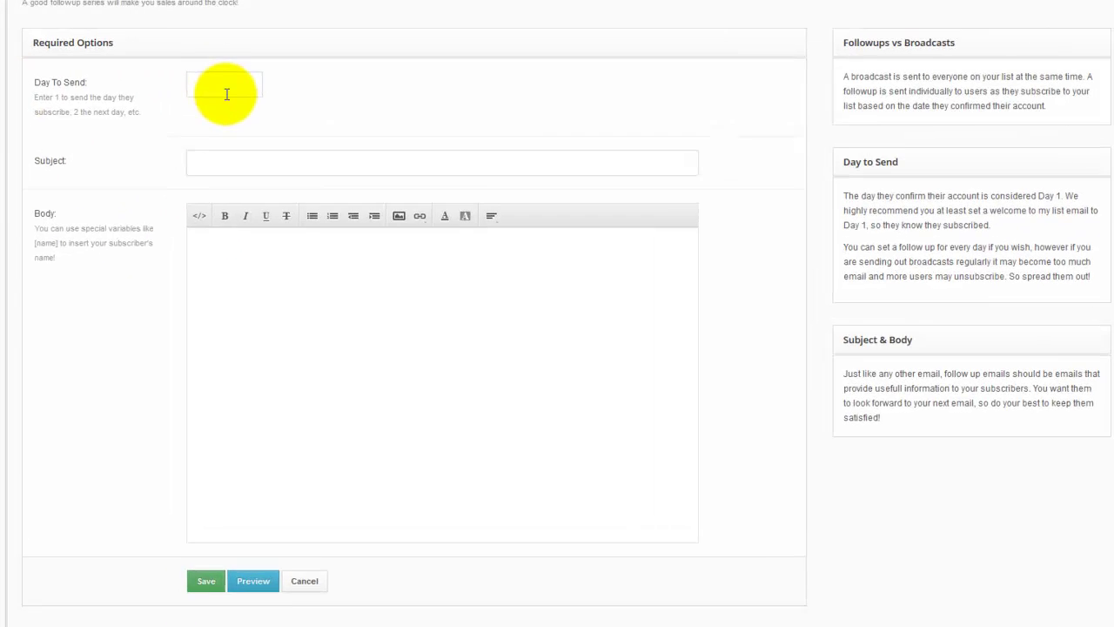
click(215, 84)
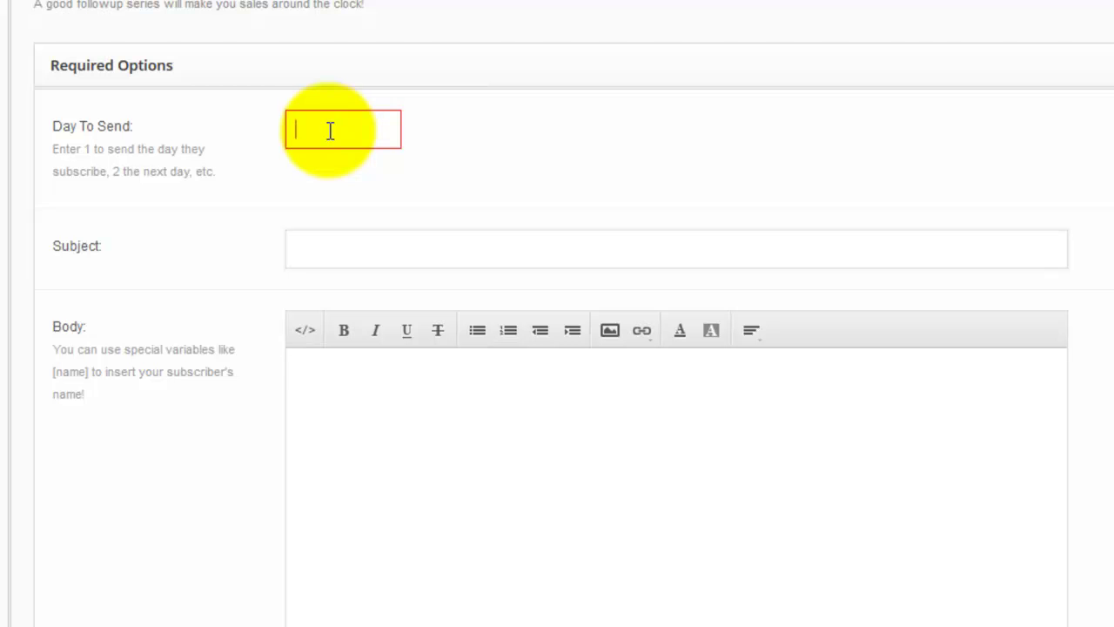
- Set Day To Send to 5 with subject 'So, how are you liking my list?'
text(5)
click(306, 273)
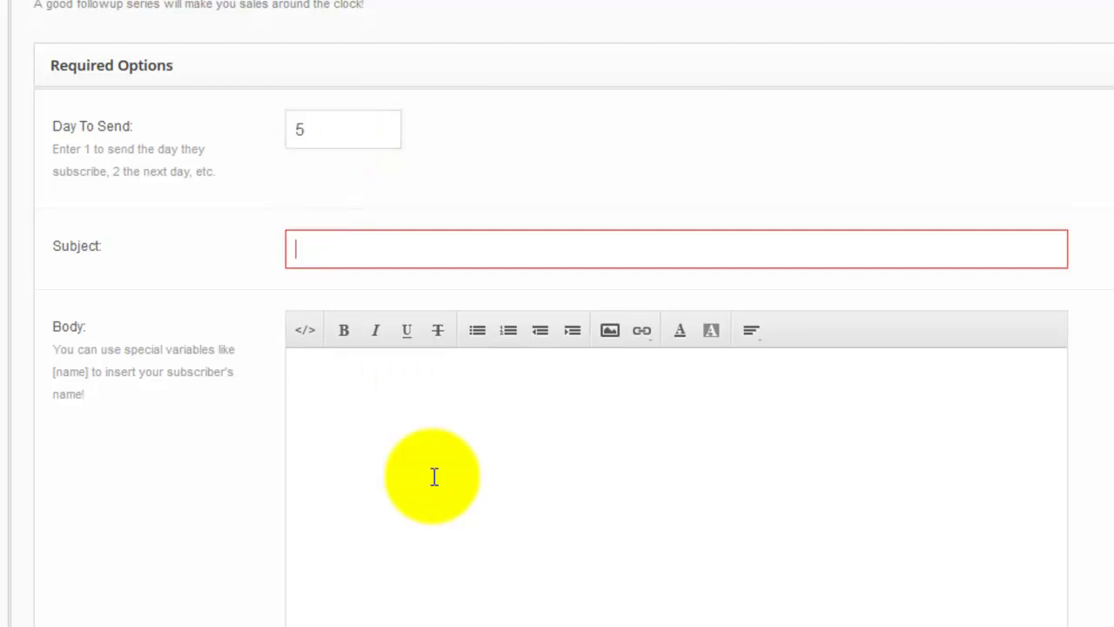
text(So, )
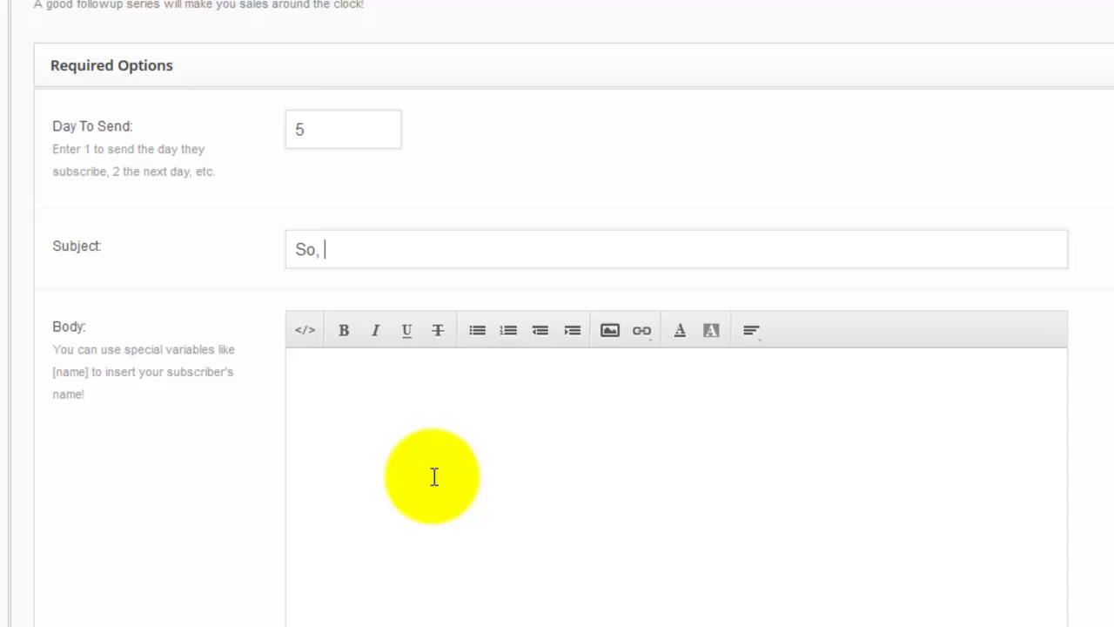
text(how are you liki)
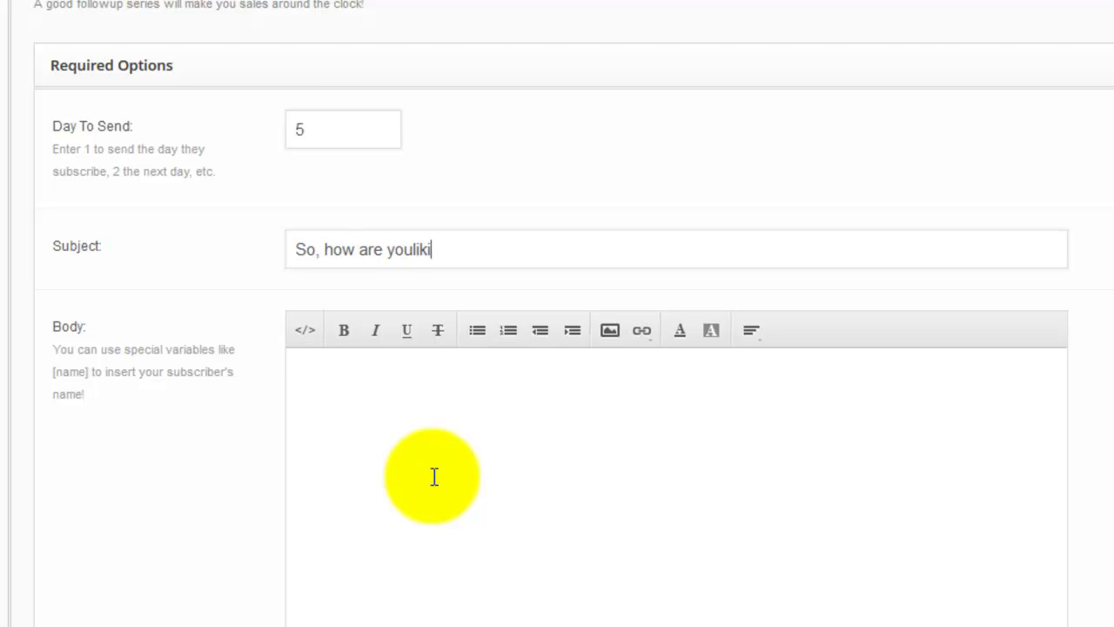
key(BackSpace)
key(BackSpace)
key(BackSpace)
text(liking my list?)
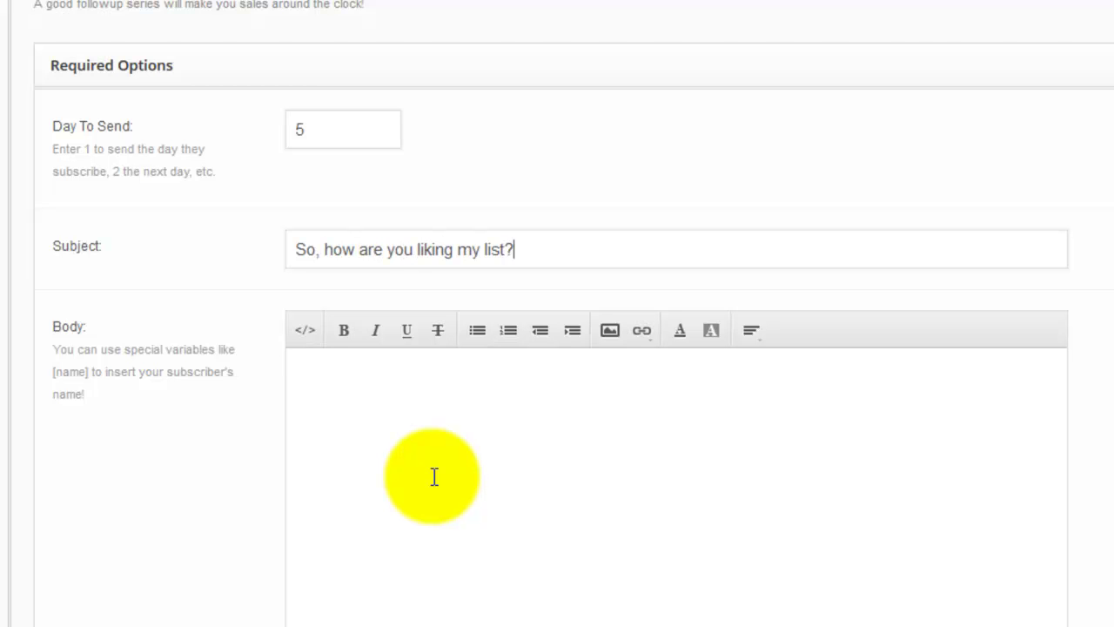
- Write a 'Hey [name]' body asking if they like the content after 5 days subscribed, plus a sign-off
click(434, 476)
text(Y)
key(BackSpace)
text(Hey [name])
key(Return)
text(You'v)
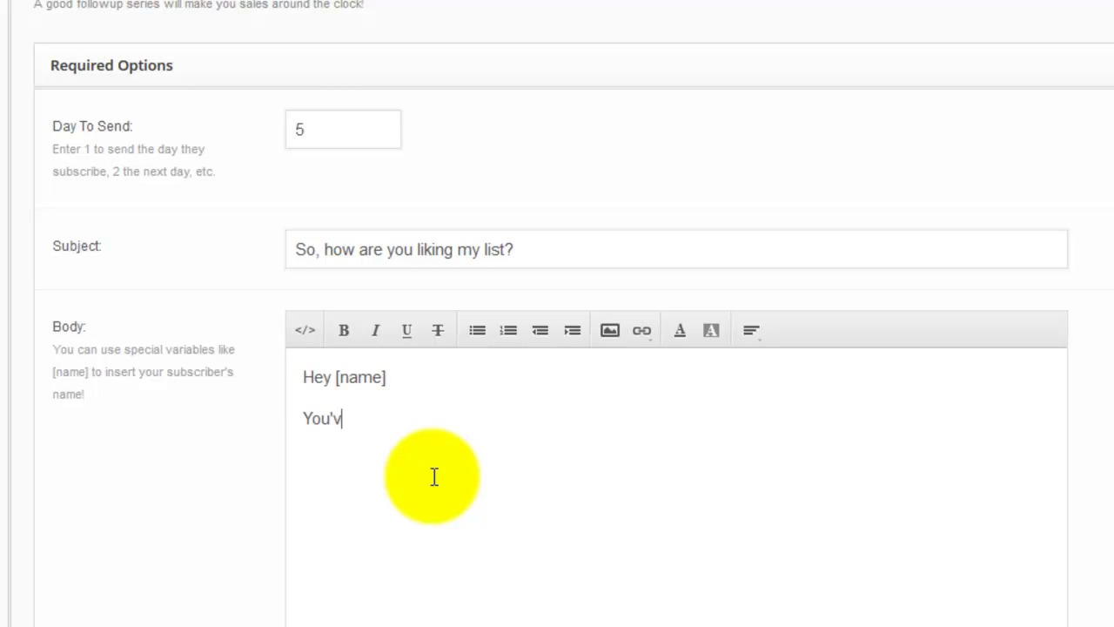
text(e been susbc)
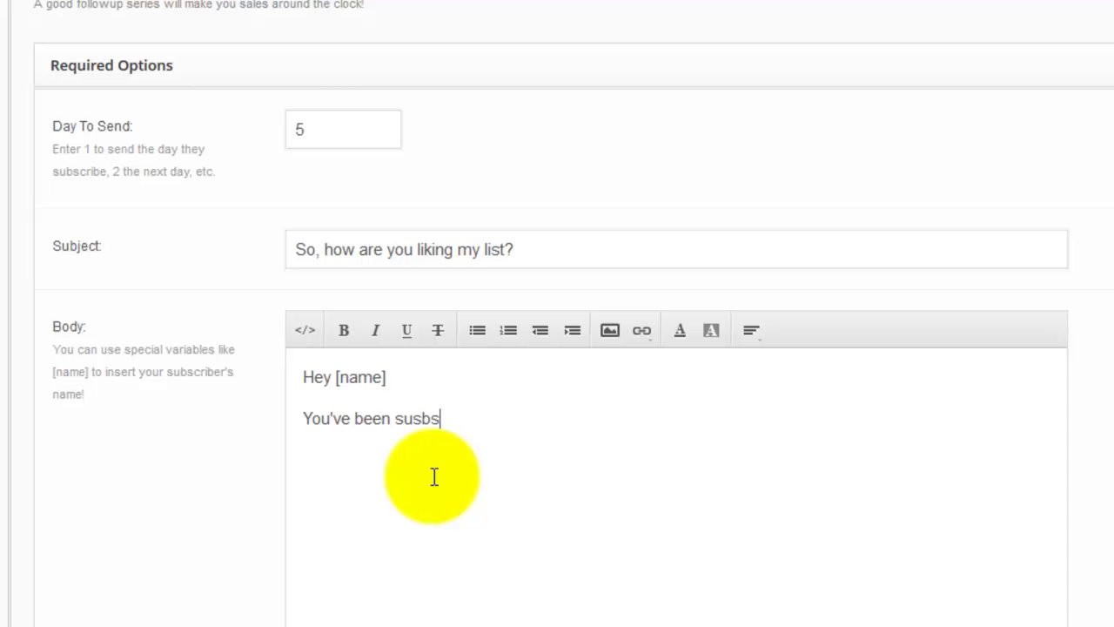
key(BackSpace)
key(BackSpace)
key(BackSpace)
text(bscribed for 5)
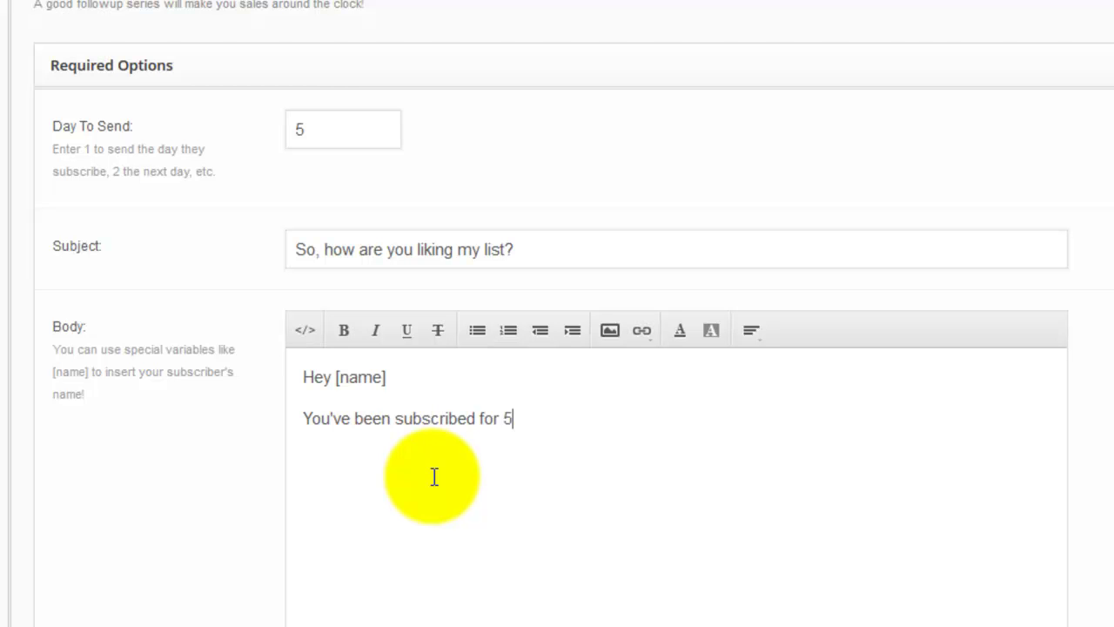
text( days, do you like me)
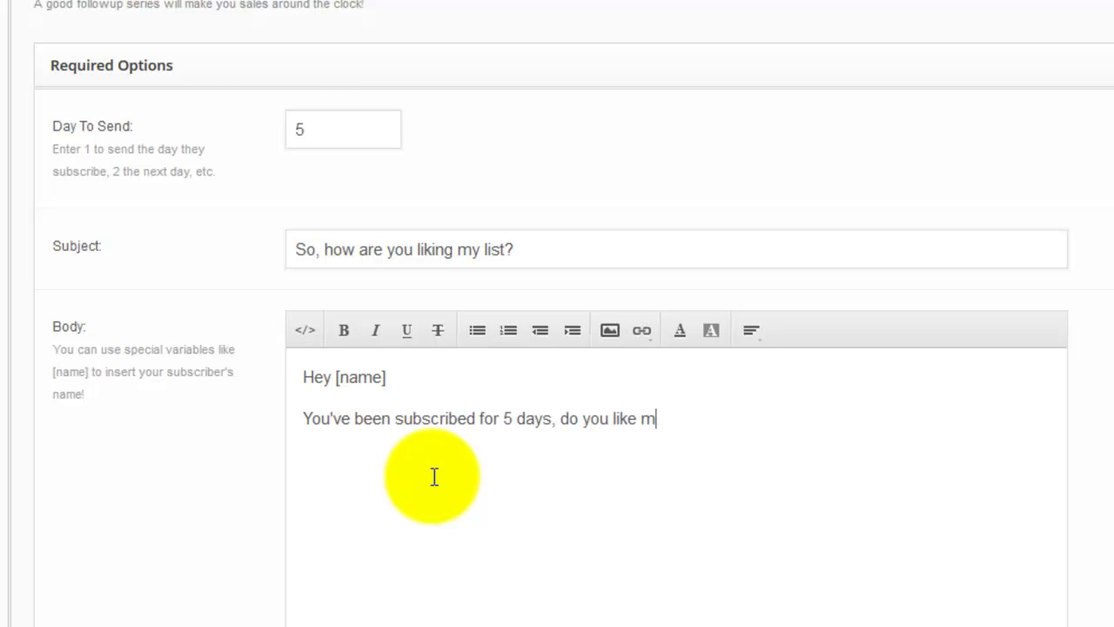
text(tent?)
key(Return)
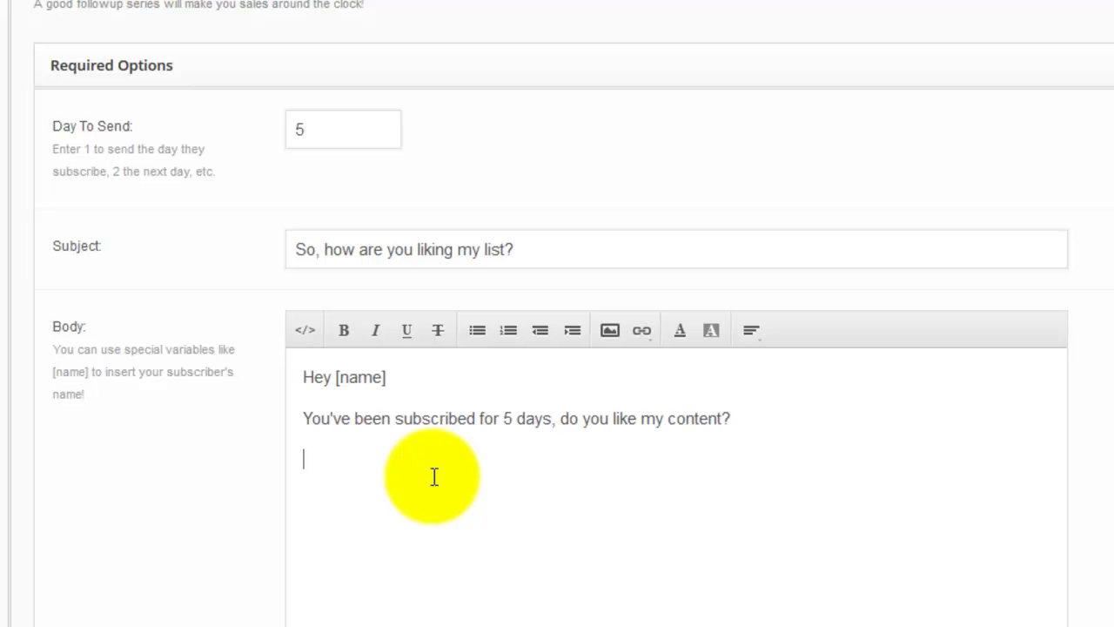
text(Tim)
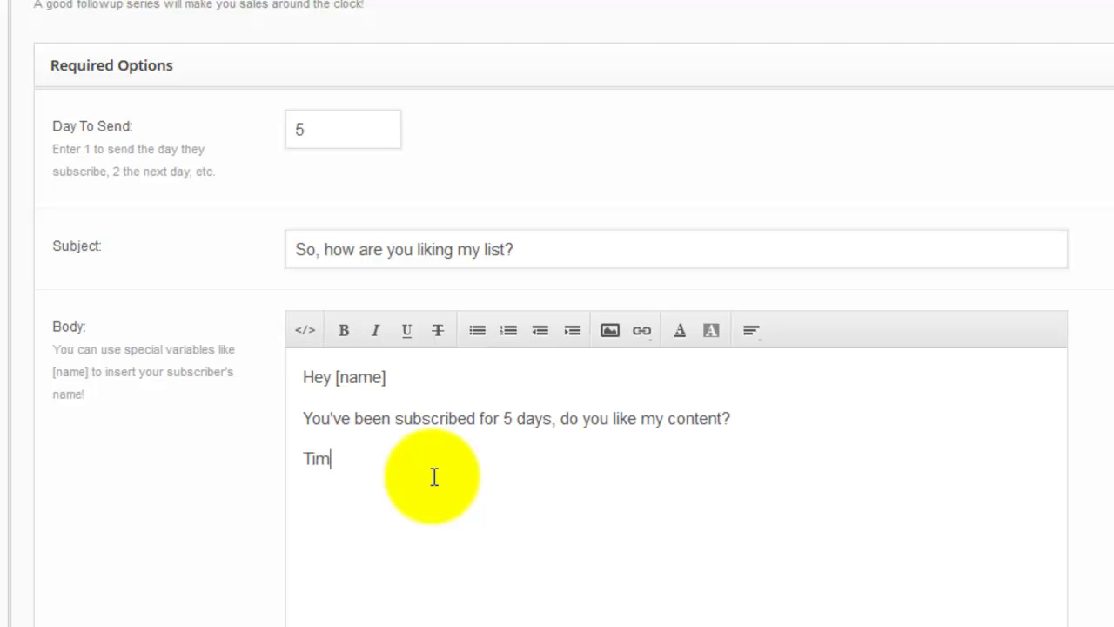